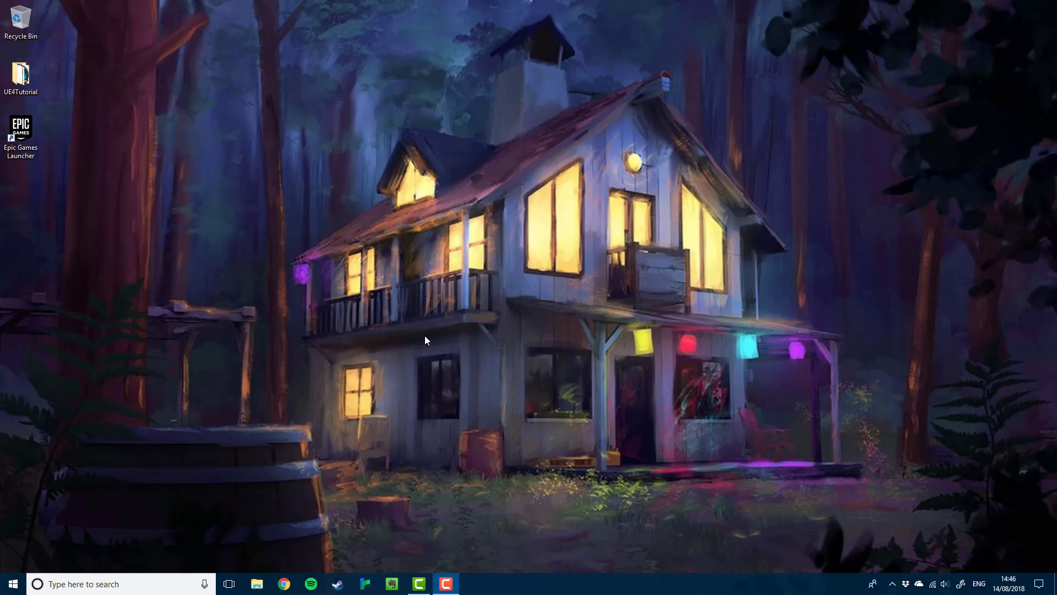
- Open the Epic Games Launcher, browse its Learn and Marketplace sections, and launch Unreal Engine 4.20.1 from the Library
double_click(12, 136)
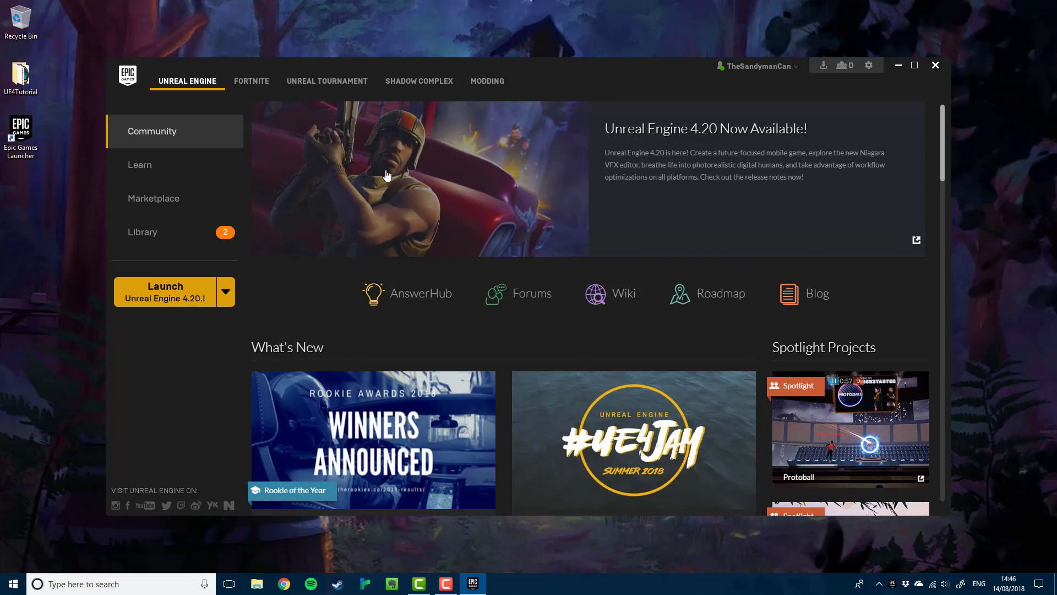
click(194, 170)
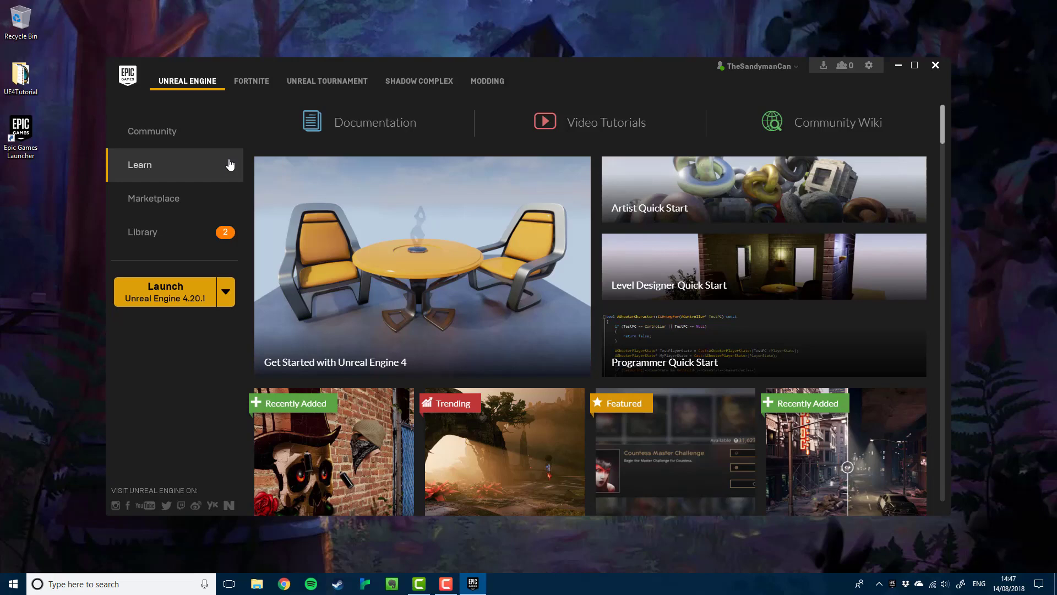
click(199, 198)
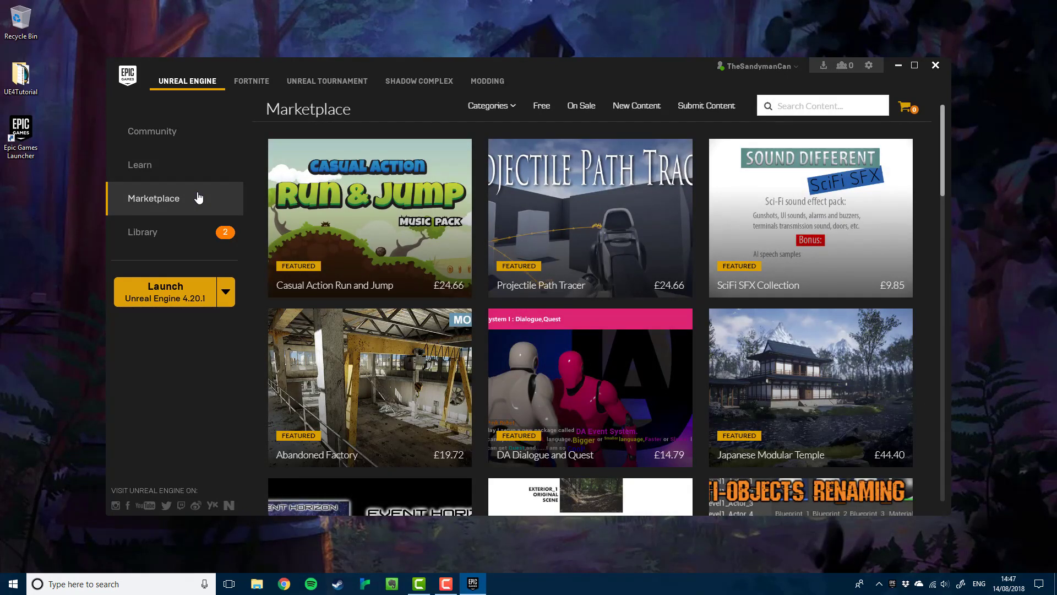
click(188, 234)
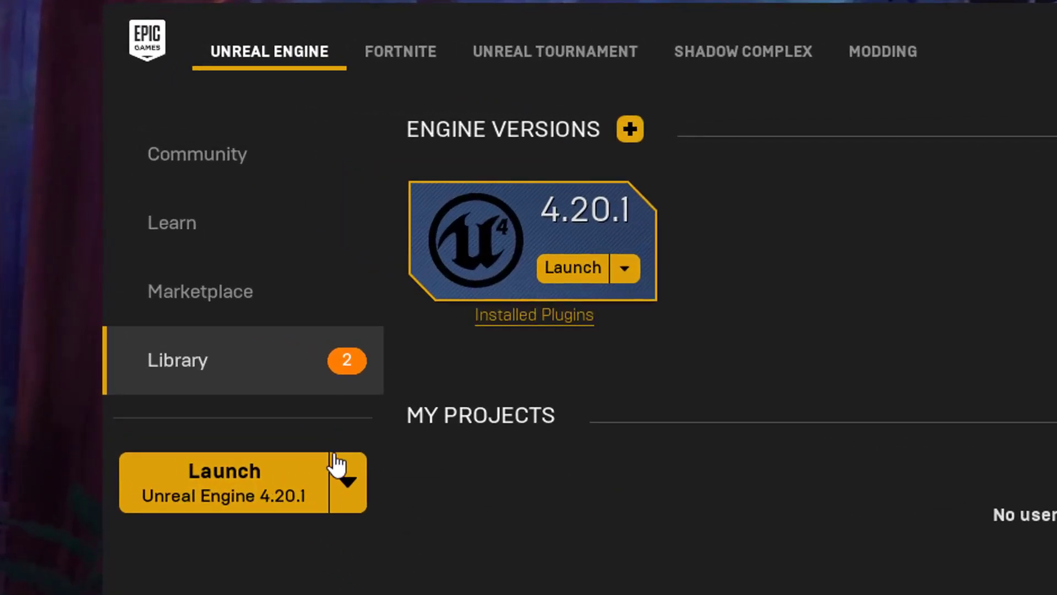
click(563, 268)
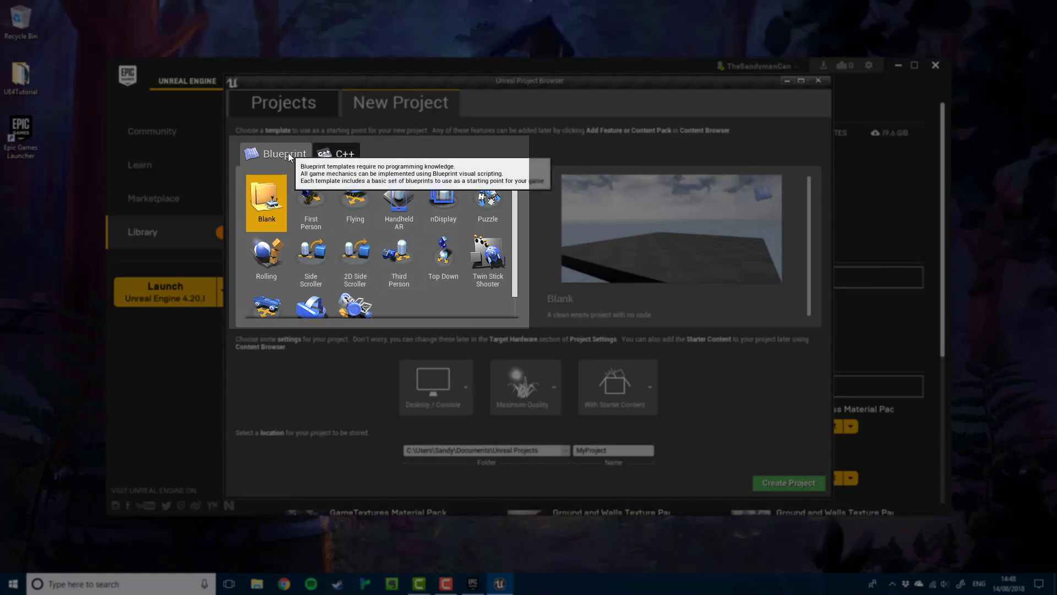
- Look over the C++ templates and the existing projects list, returning to the Blueprint templates for a new project
click(341, 156)
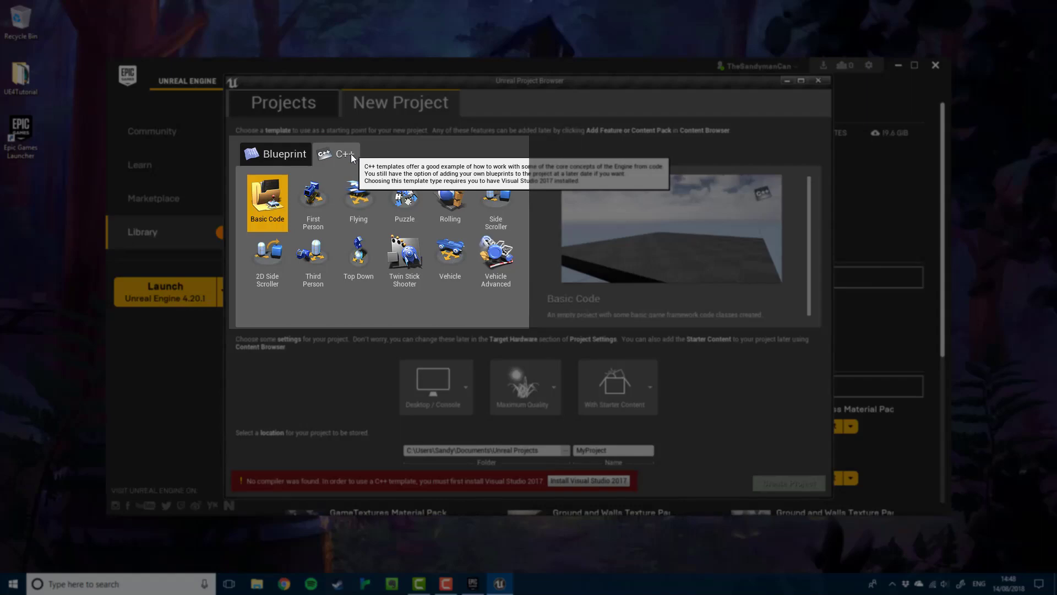
click(282, 151)
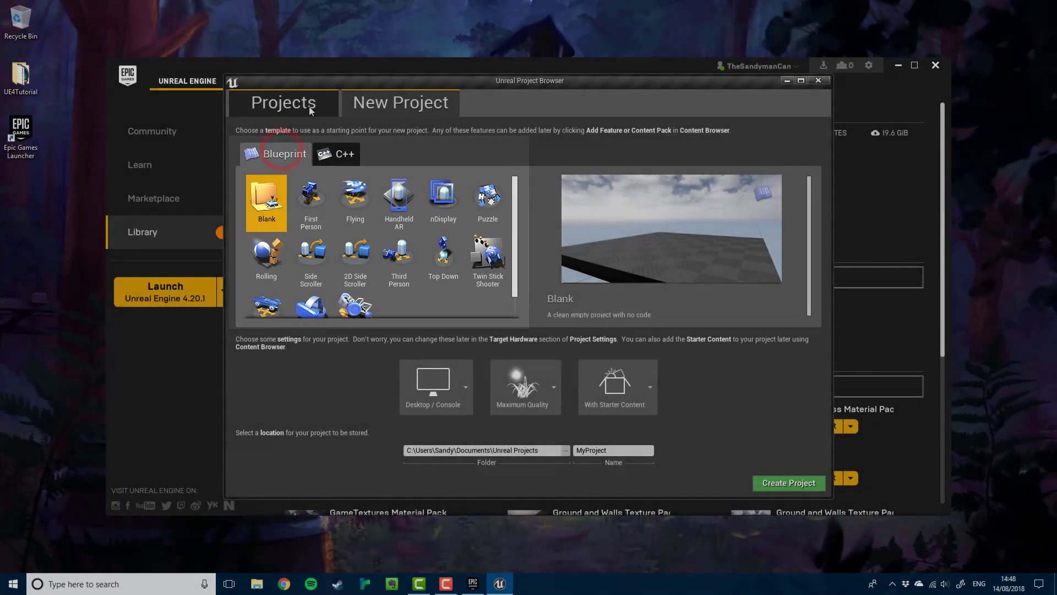
click(310, 107)
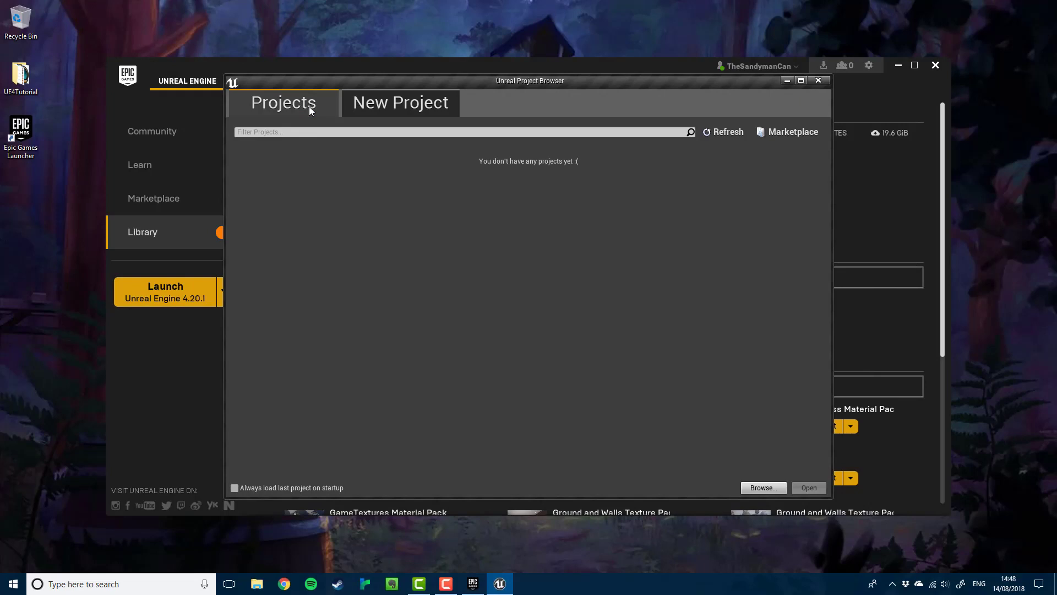
click(423, 108)
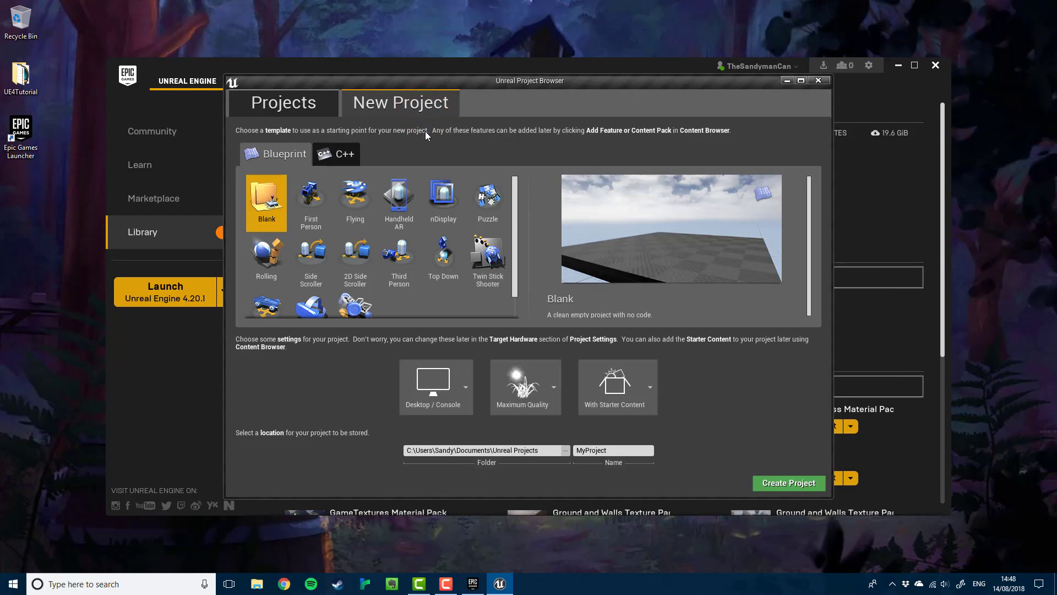
- Choose the First Person Blueprint template with starter content for the new project
click(319, 205)
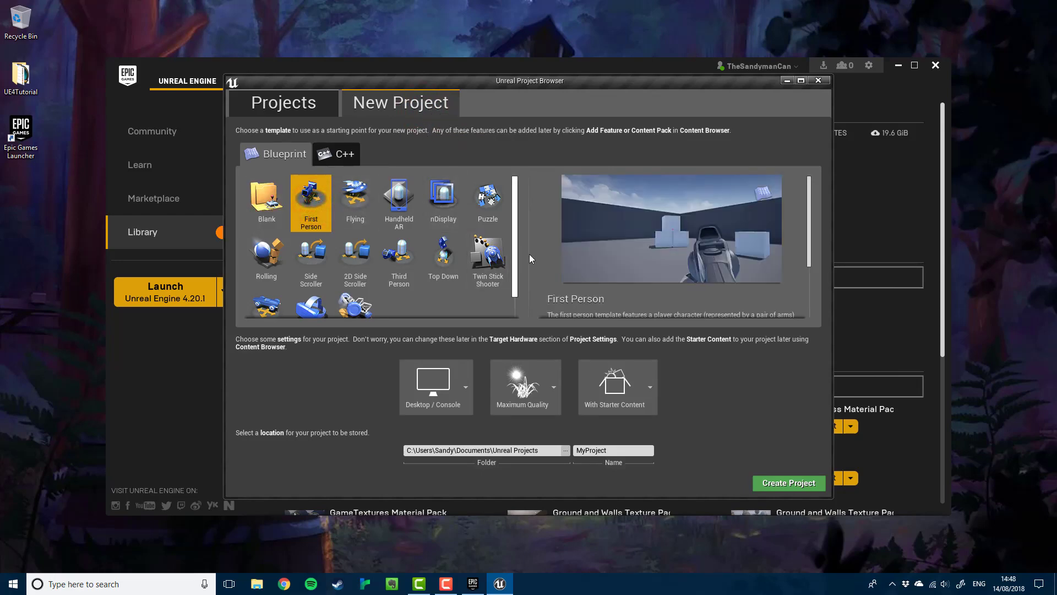
click(607, 386)
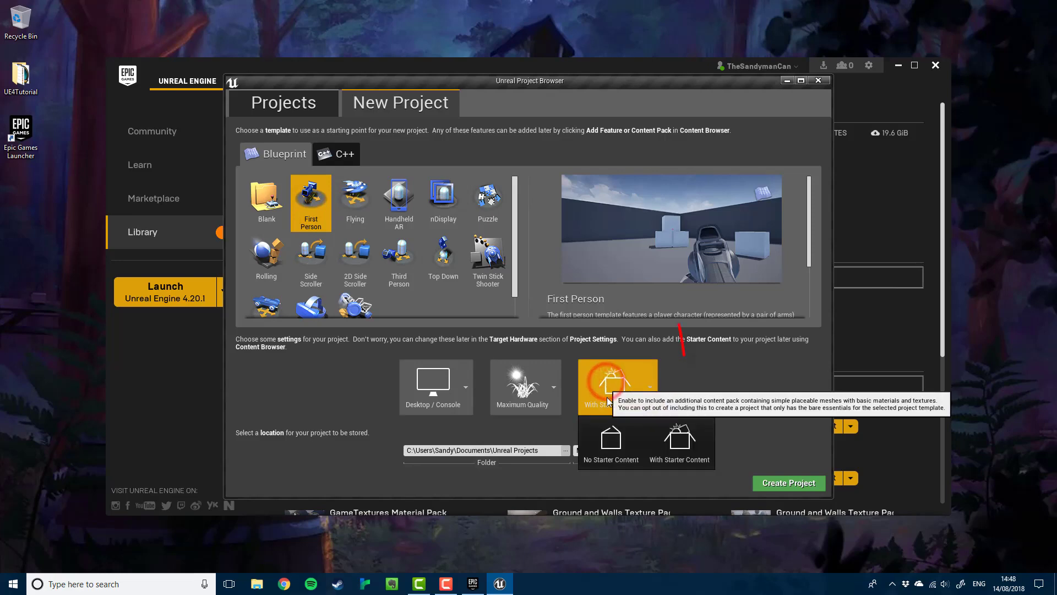
click(681, 459)
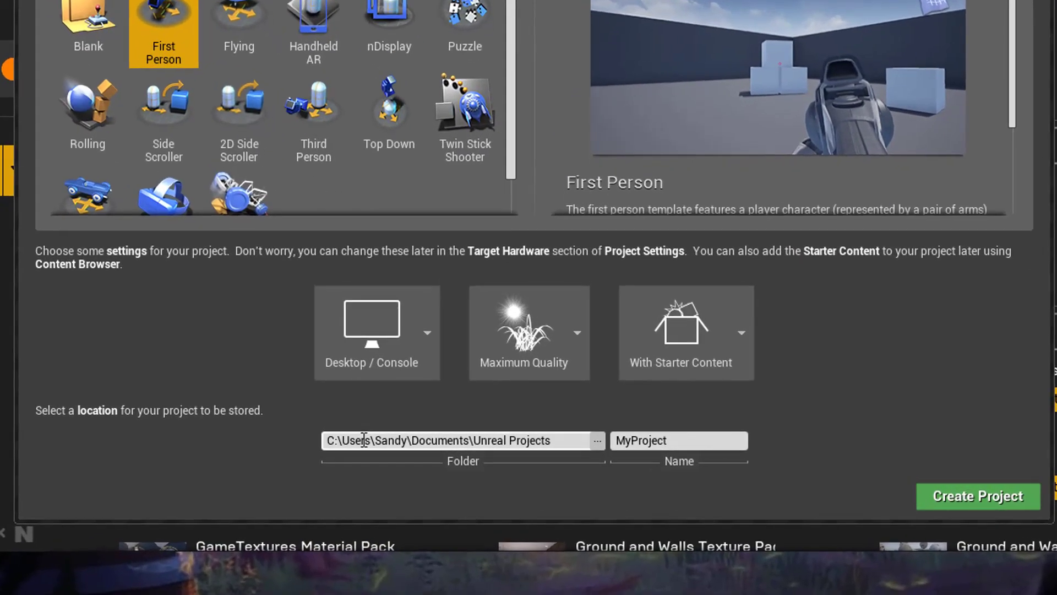
- Name the new project TestProject, without a space, and create it
click(330, 440)
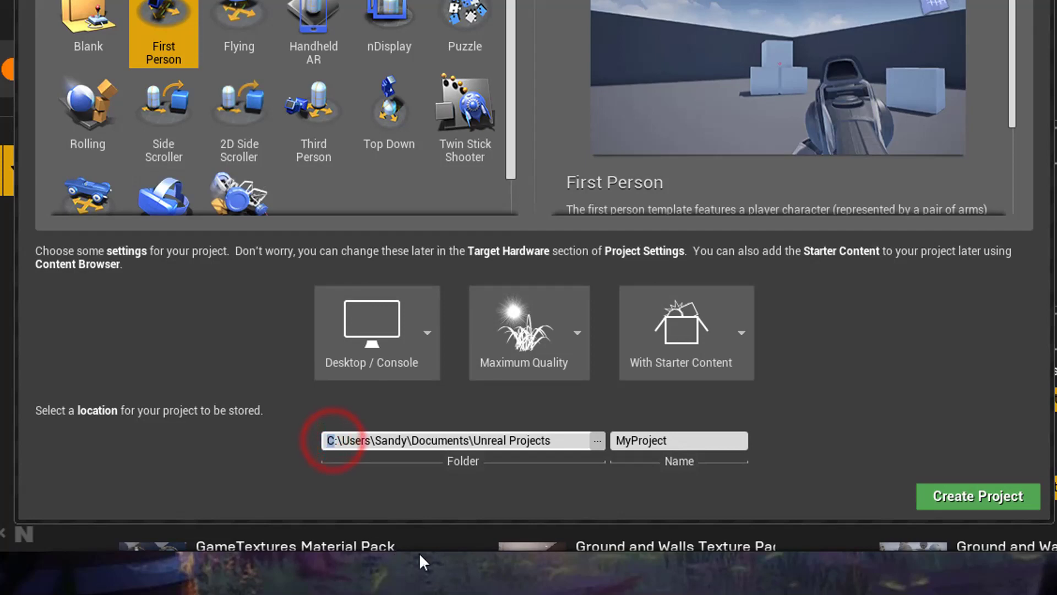
text(M)
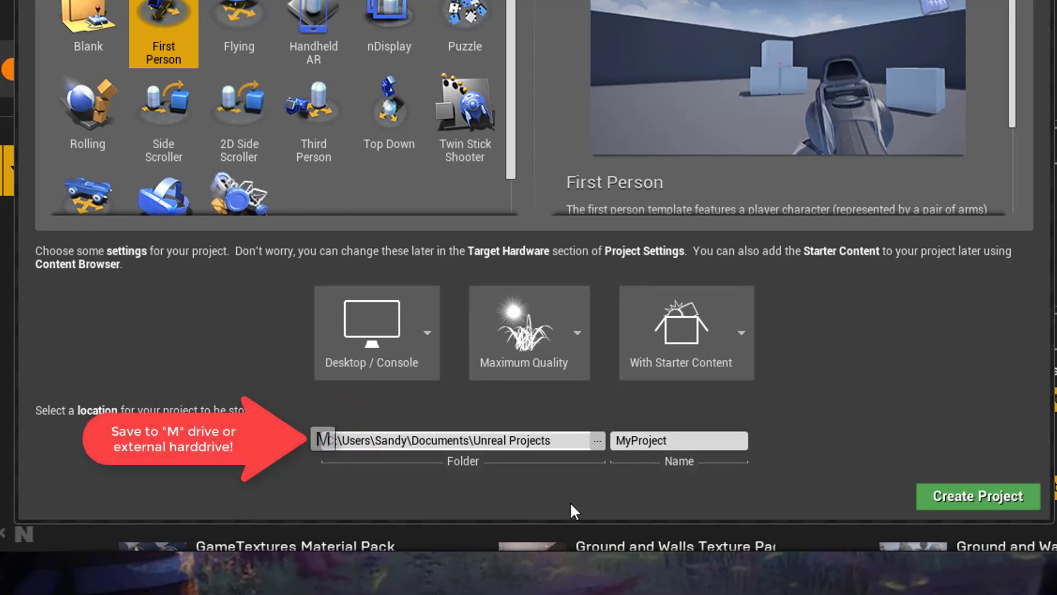
double_click(725, 440)
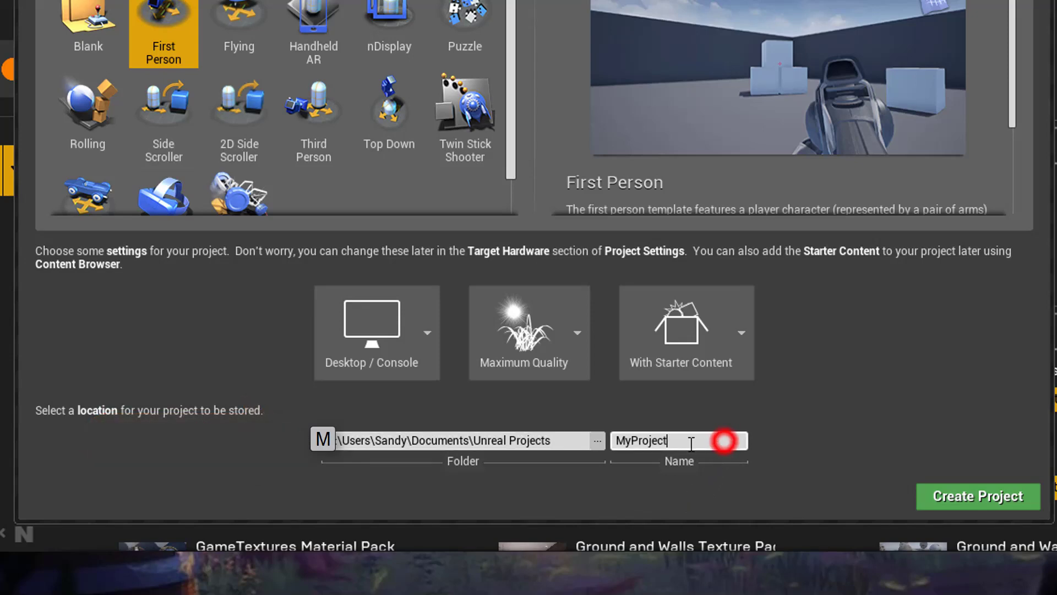
text(Test)
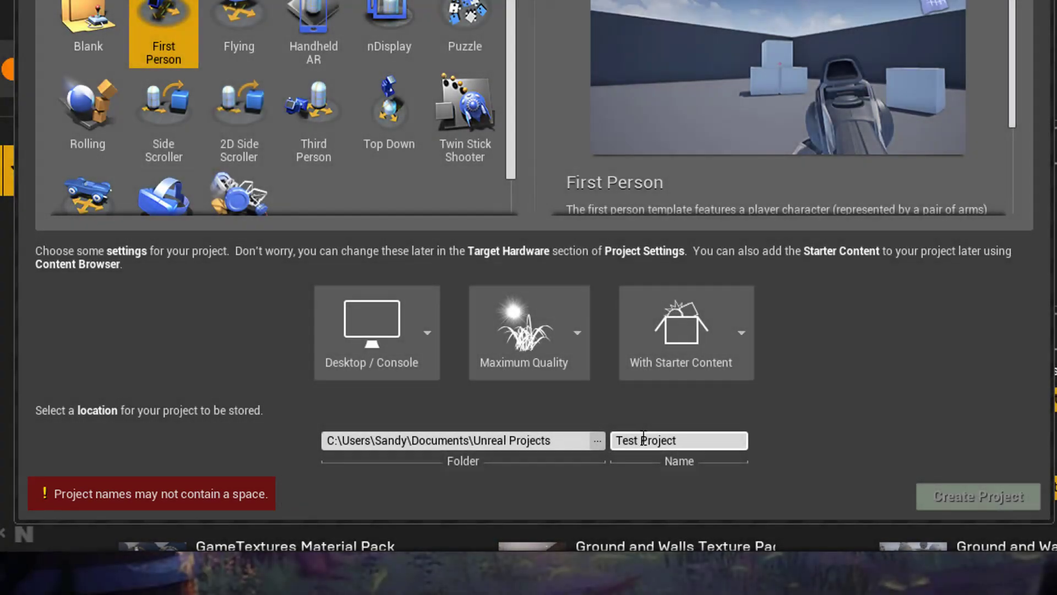
click(641, 440)
key(BackSpace)
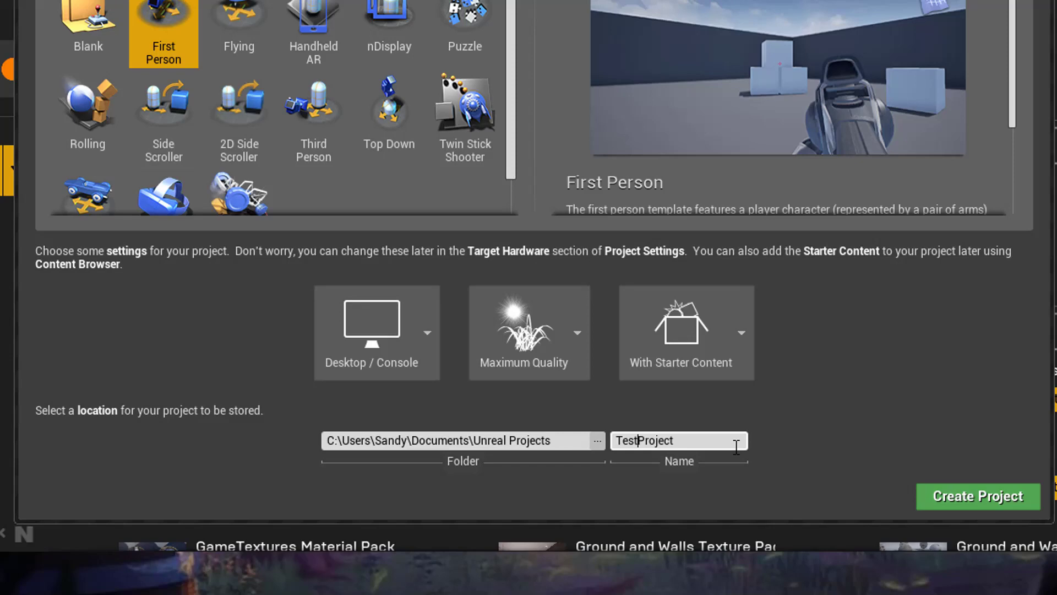
click(951, 498)
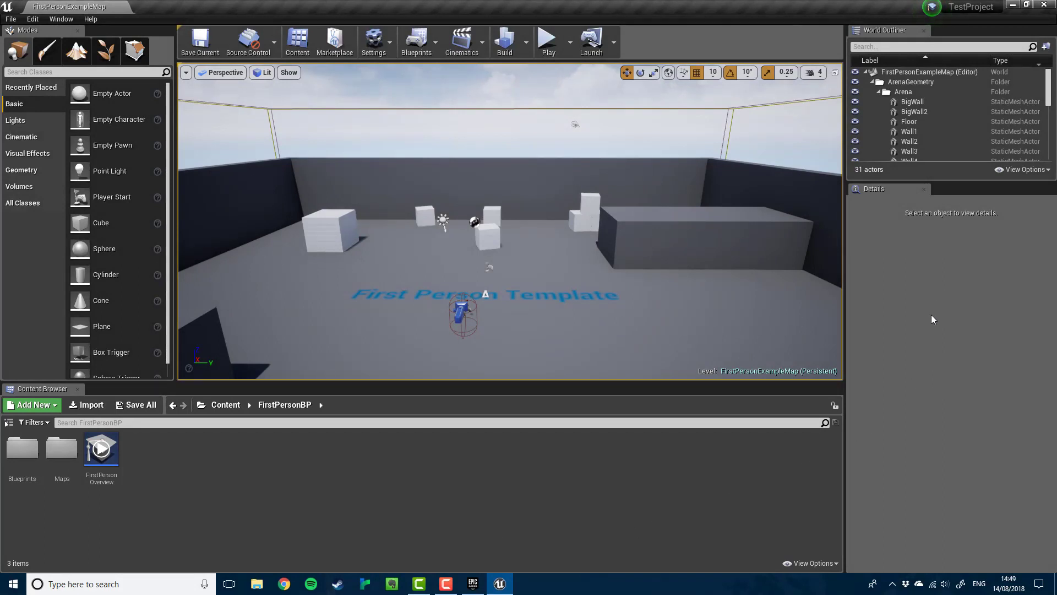
- Select the front white cube near the middle of the arena and review its properties
click(484, 234)
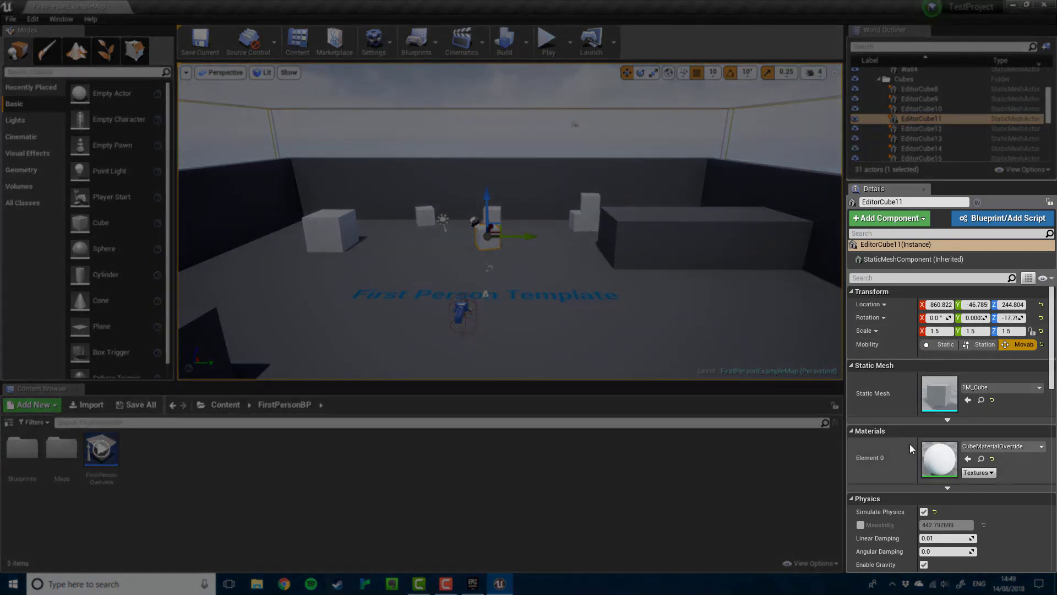
scroll(908, 454, down, 5)
scroll(908, 453, down, 4)
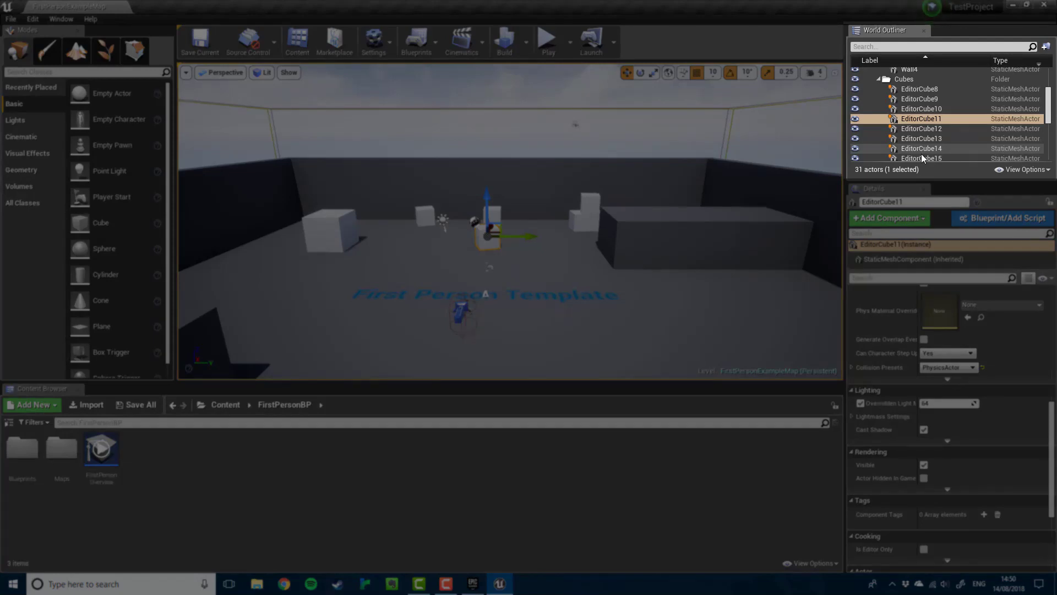
- Find the Light Source actor in the World Outliner and focus the viewport on it
scroll(920, 154, down, 3)
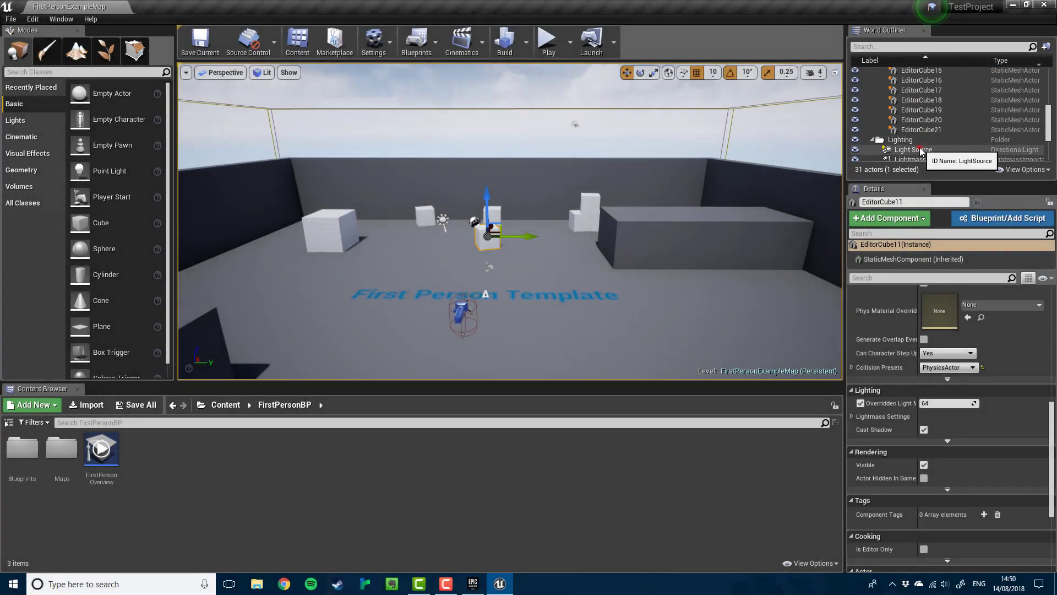
click(922, 153)
double_click(923, 152)
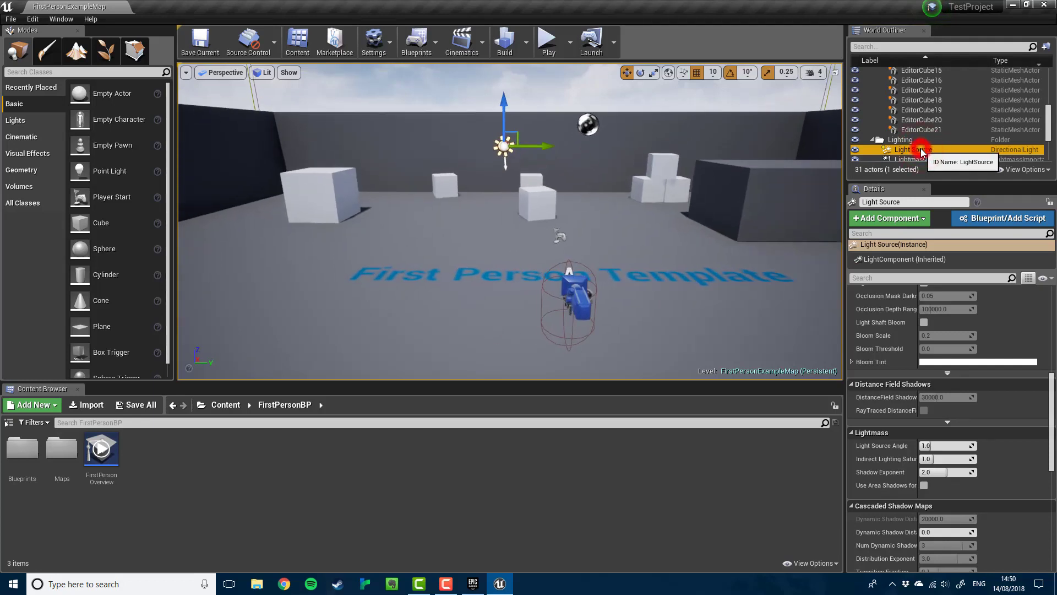
click(879, 150)
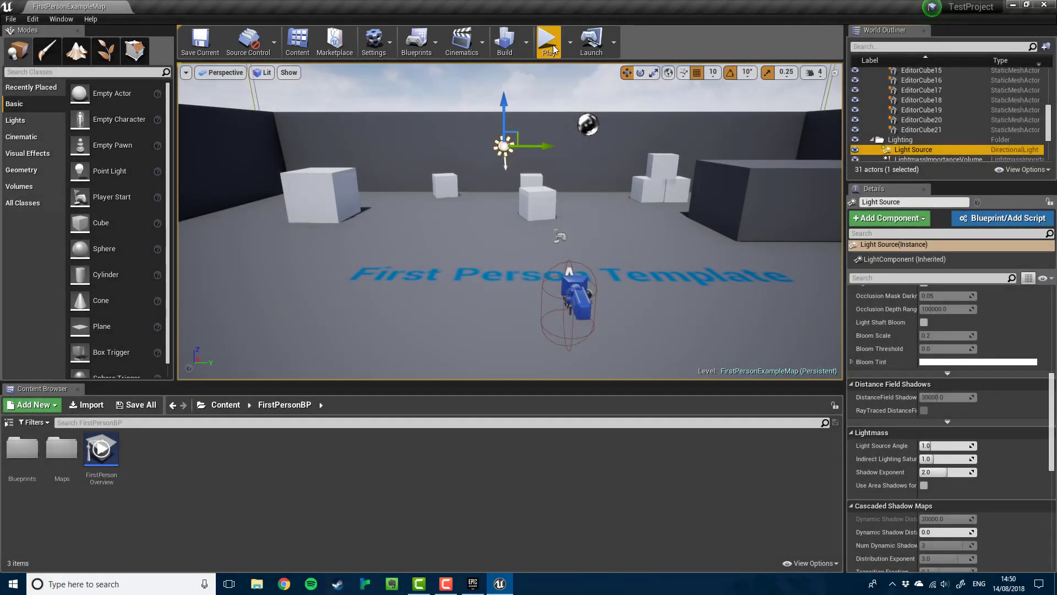
- Review the available Play modes and the viewport's perspective and orthographic options
click(570, 42)
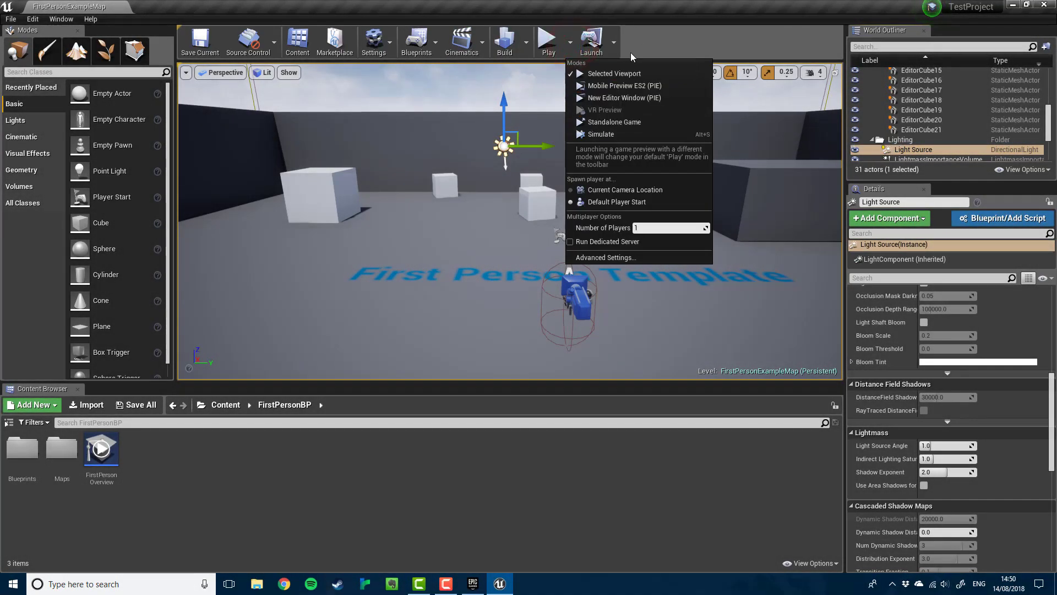
click(646, 43)
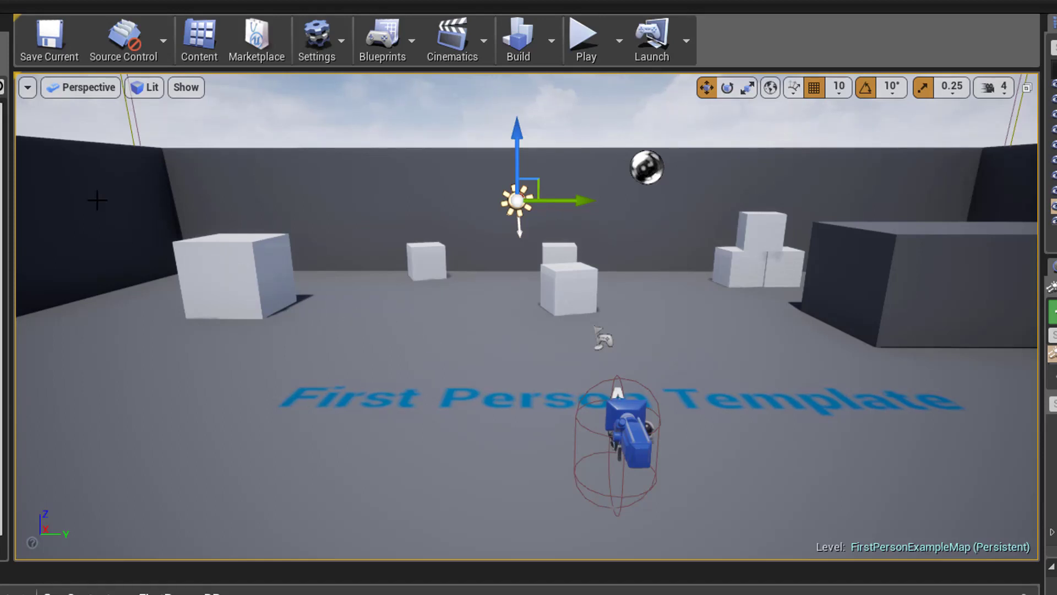
click(77, 91)
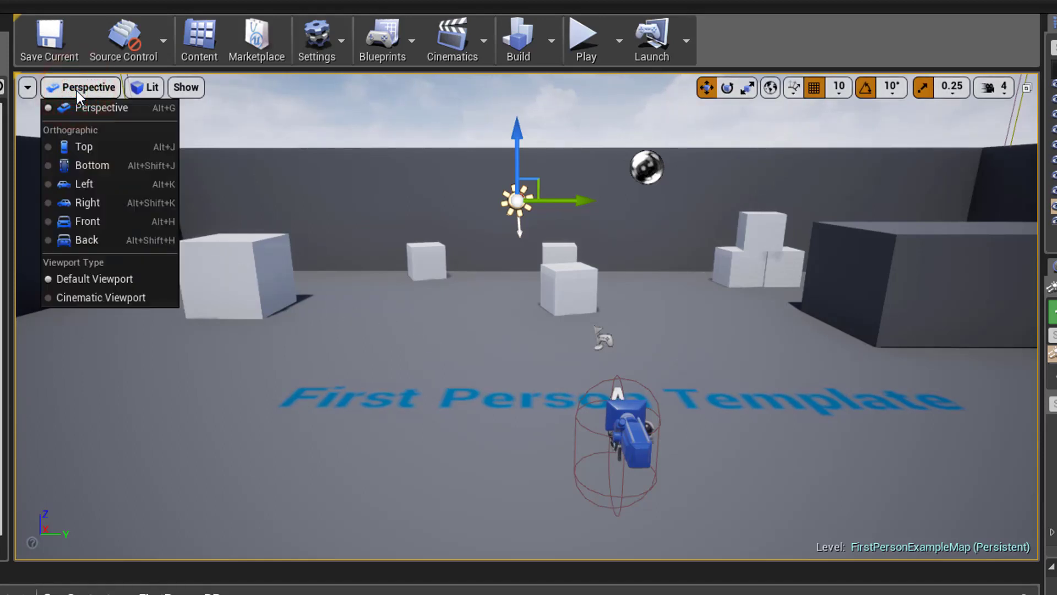
- Preview the level in the Wireframe view mode and return the viewport to Lit
click(147, 94)
click(147, 94)
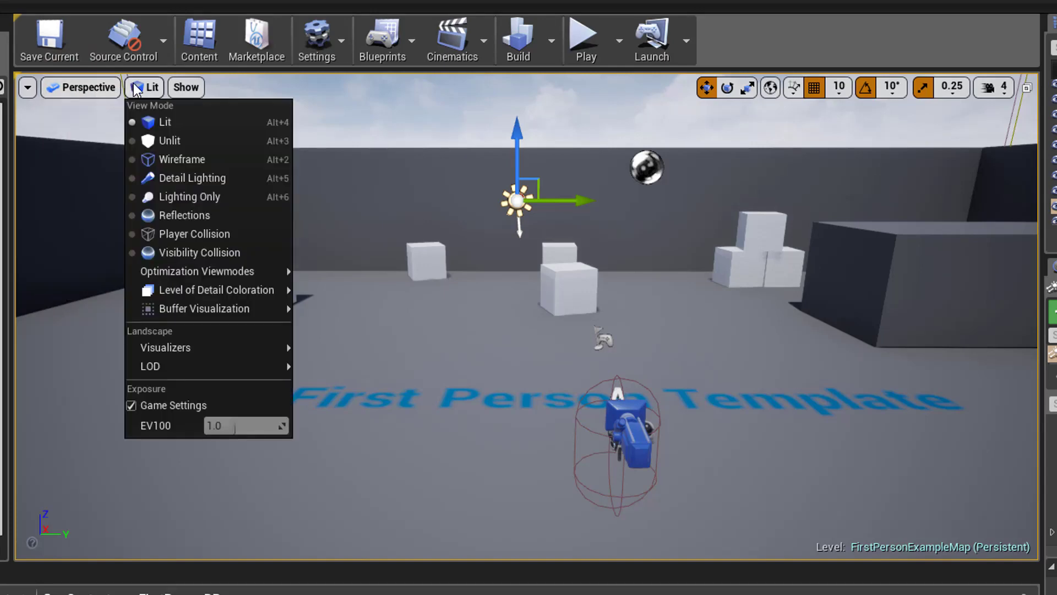
click(177, 160)
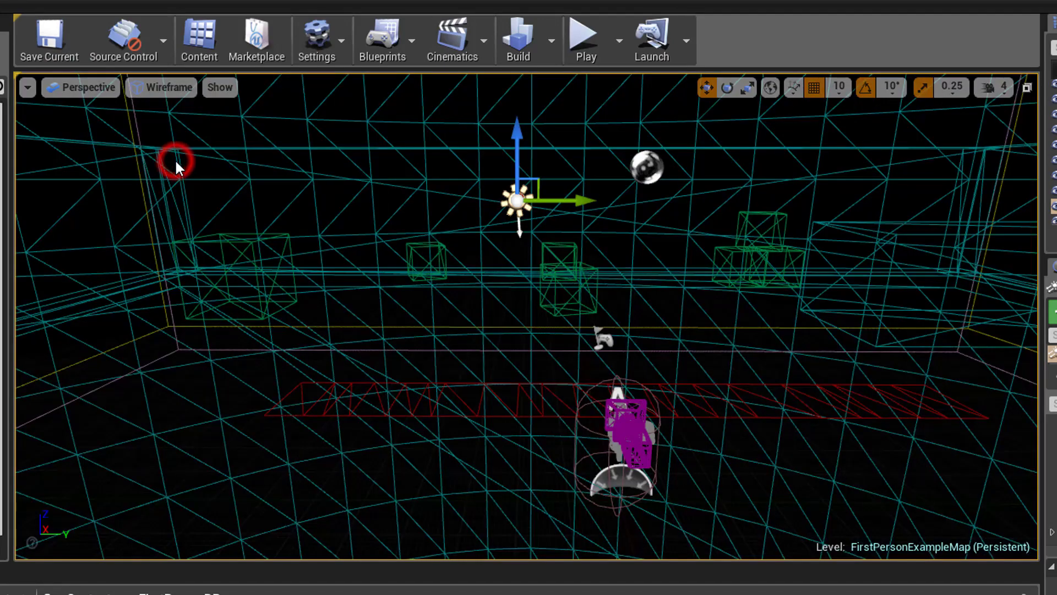
click(165, 87)
click(167, 124)
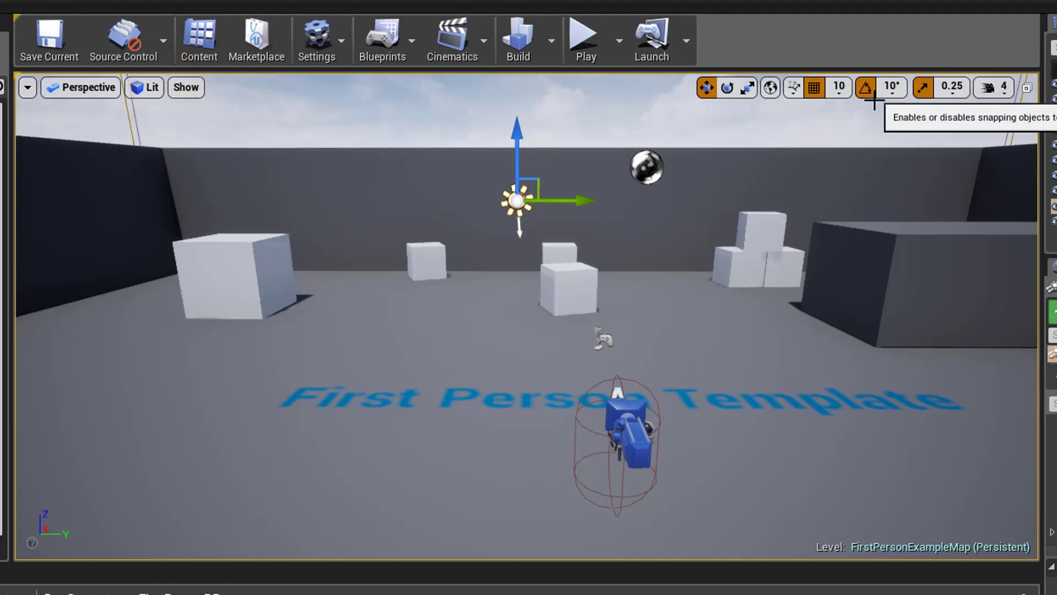
- Show the level in the four-view layout, examine the whole arena from above, and restore the single perspective view
click(1027, 88)
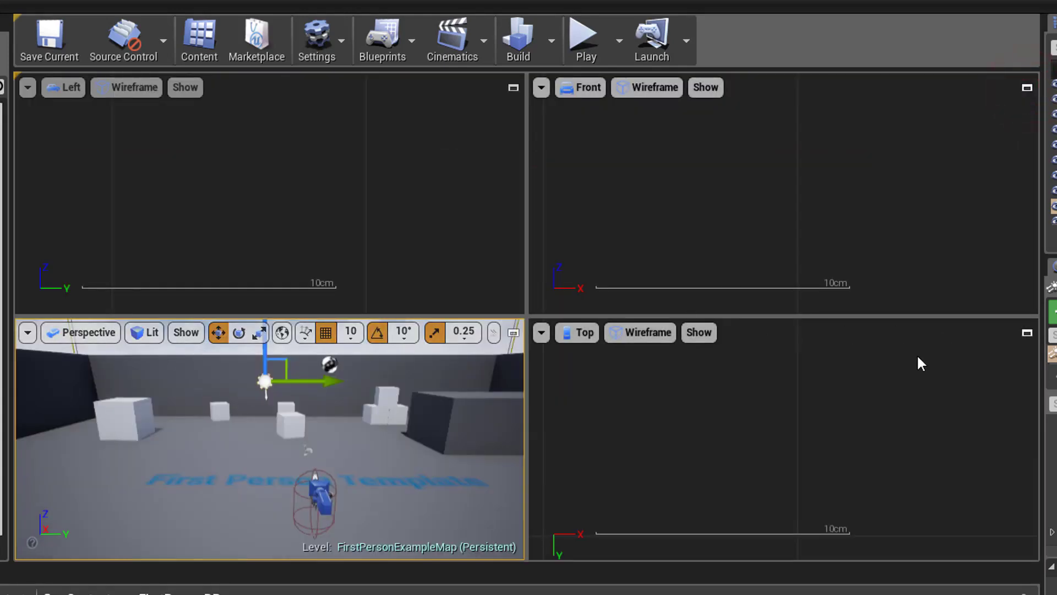
scroll(892, 366, down, 5)
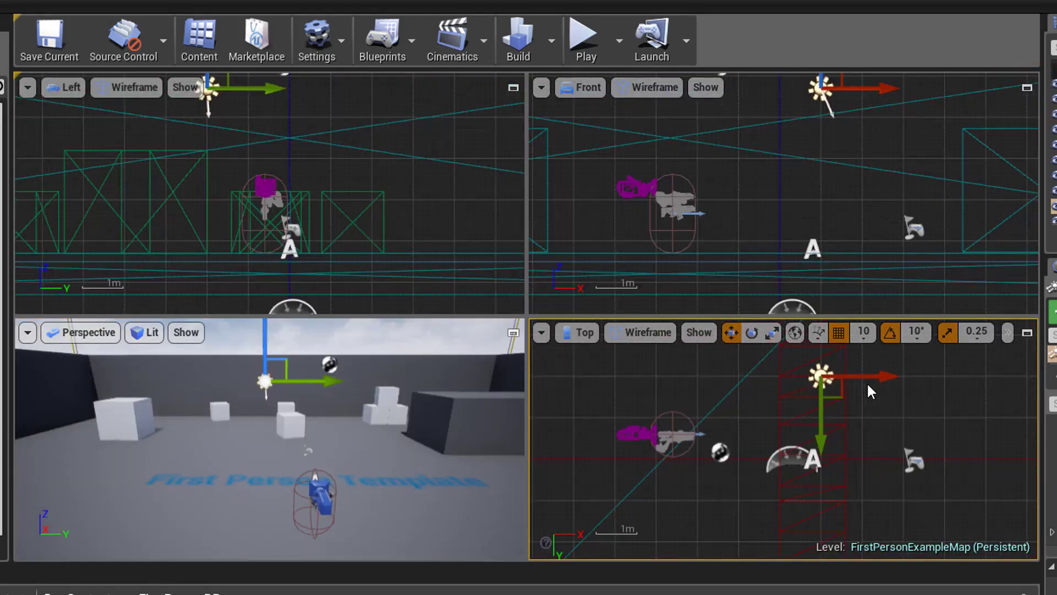
scroll(867, 382, down, 5)
right_drag(866, 382, 828, 464)
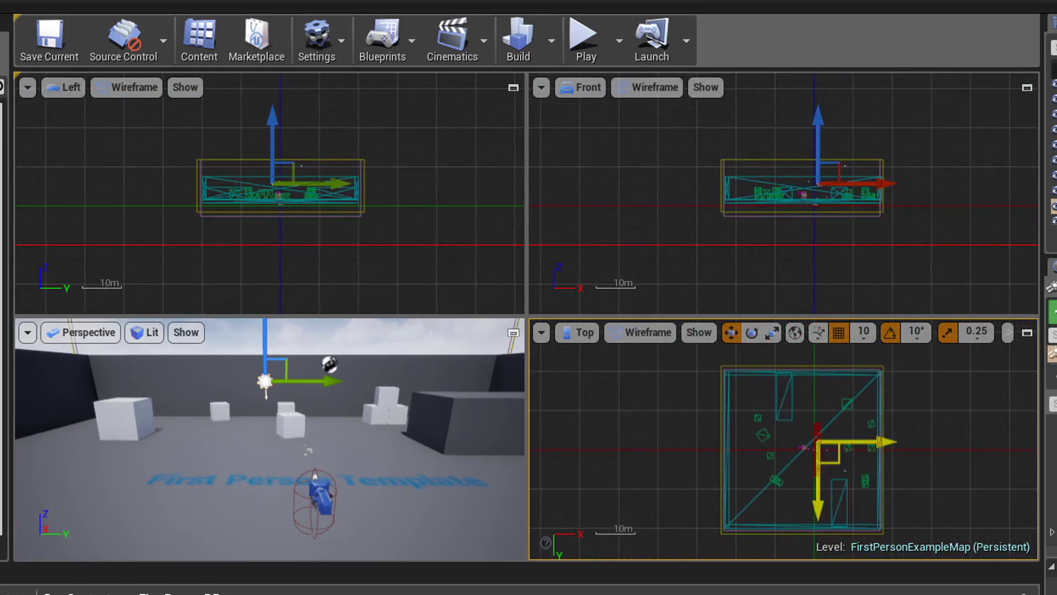
click(513, 333)
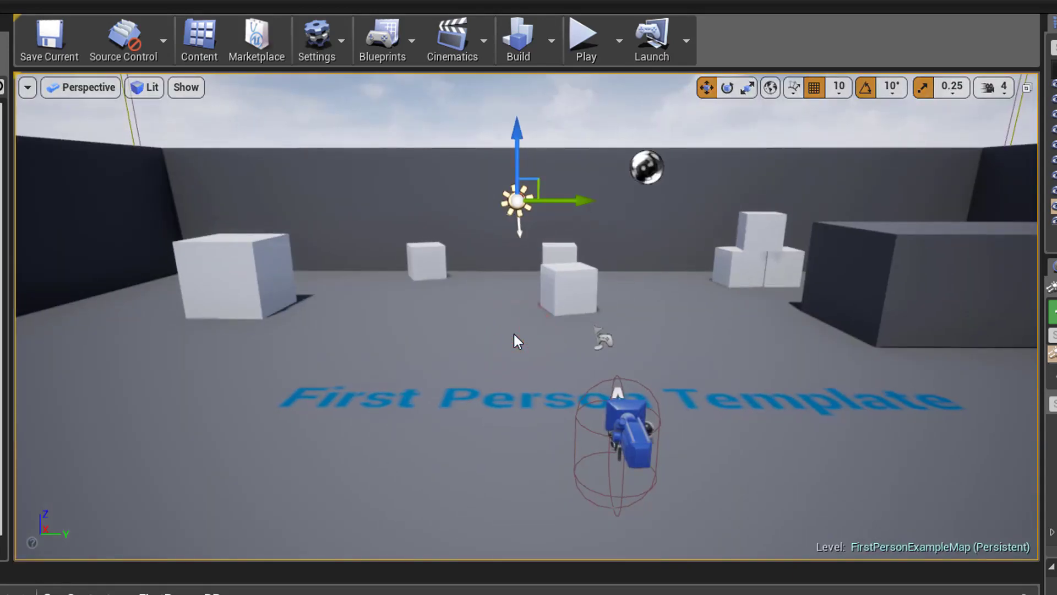